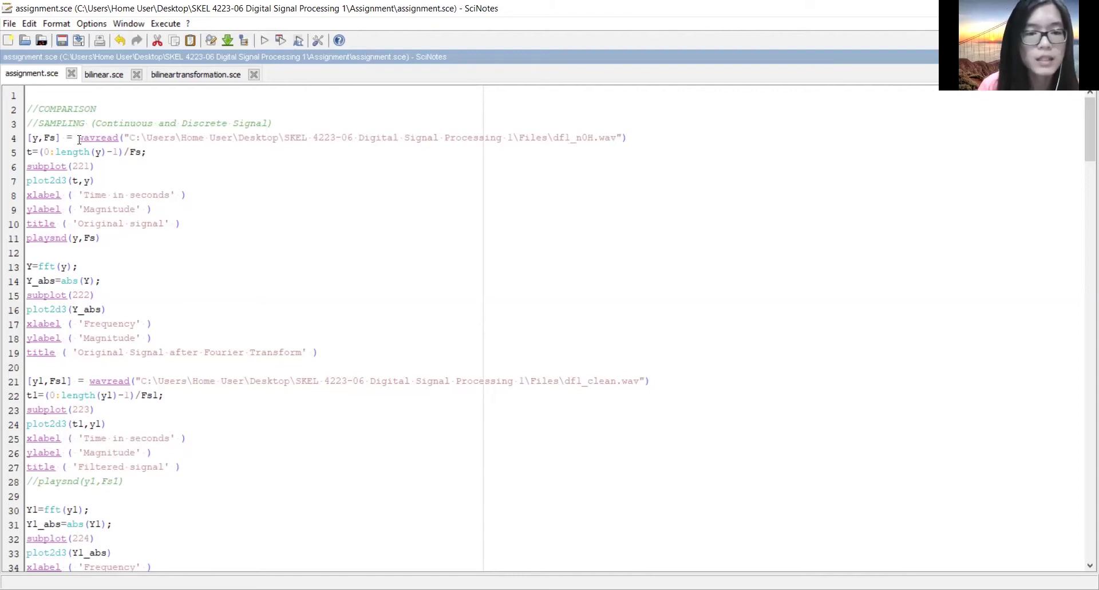
- Execute assignment.sce to plot the original and filtered signals in time and frequency
left_click(279, 40)
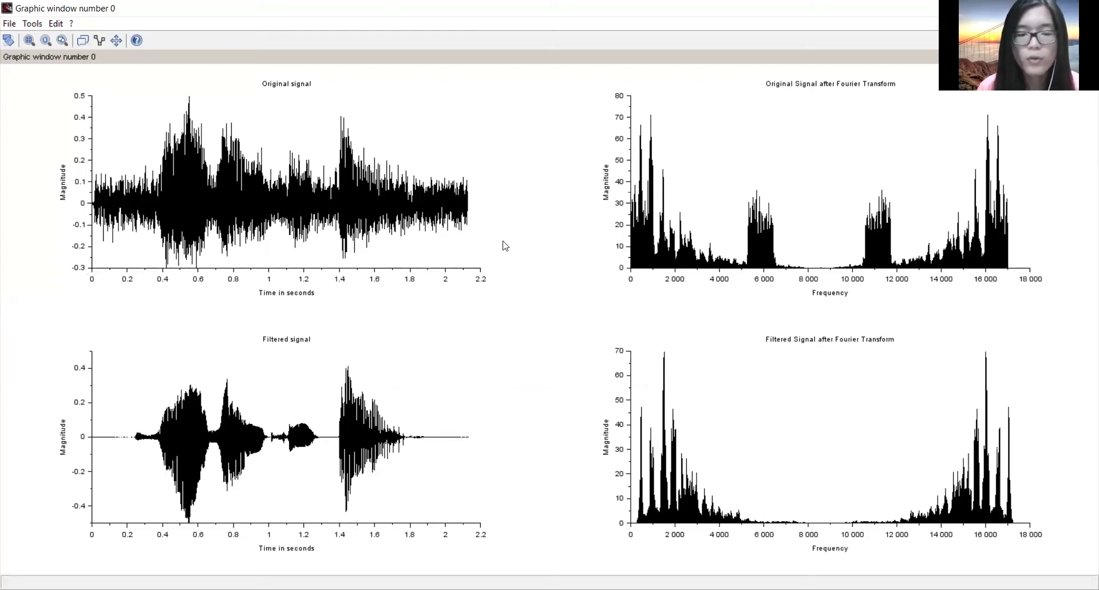
- Move from the four-panel figure to the console listing sampling rates, signals and transforms
key("alt+Tab")
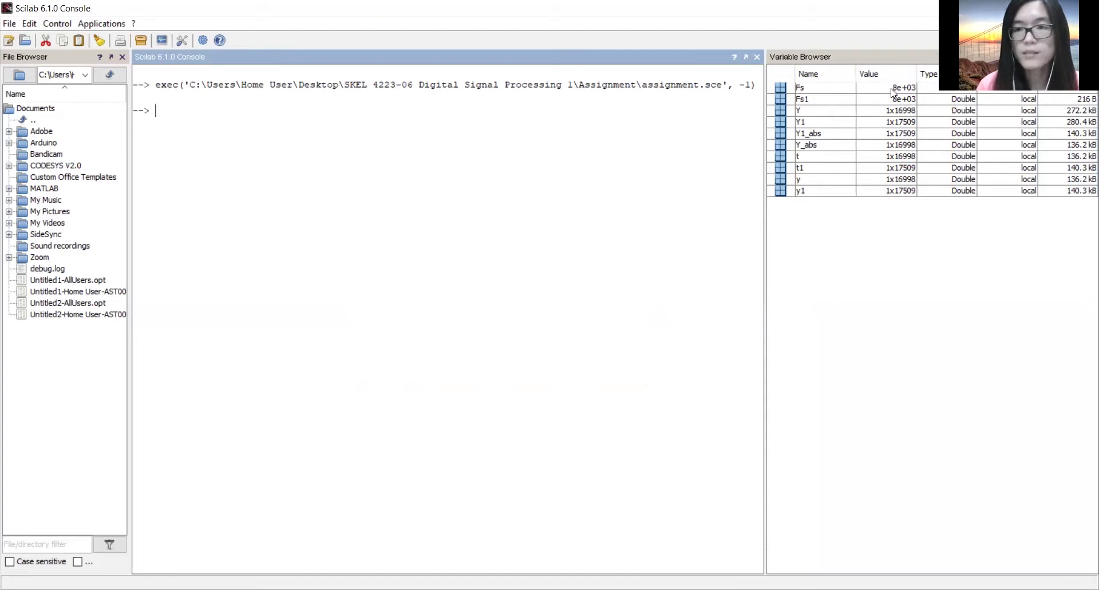
- Switch back to assignment.sce at its Hamming FIR section (8500 Hz, 850–4800 Hz cutoffs)
key("alt+Tab")
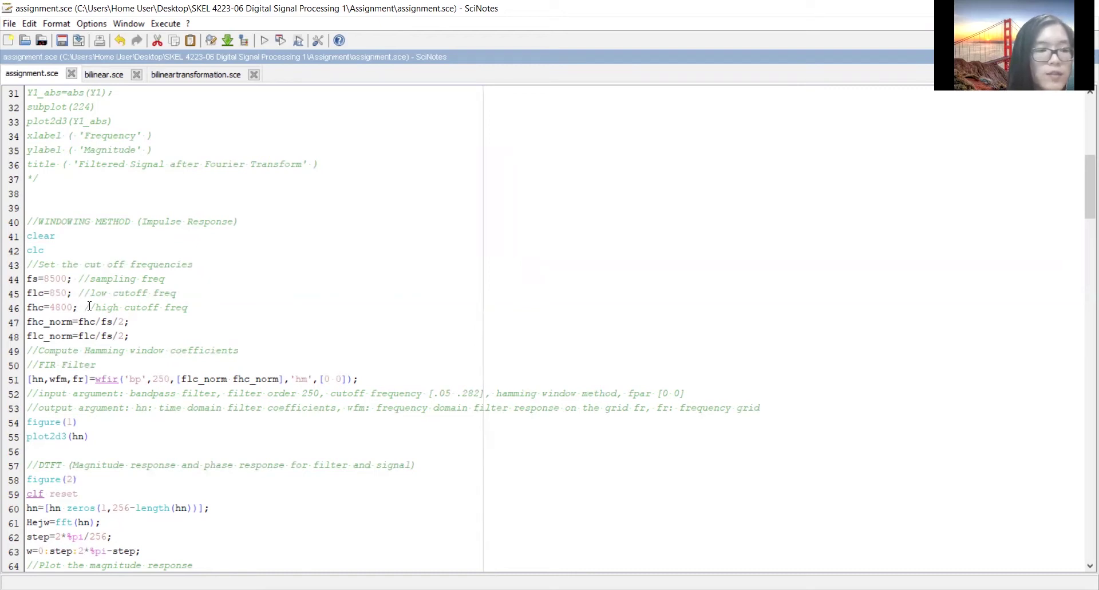
- Scroll assignment.sce down past the phase and pole-zero code to the WAV convolution section
scroll(91, 309, "down", 3)
scroll(97, 312, "down", 7)
scroll(106, 315, "down", 3)
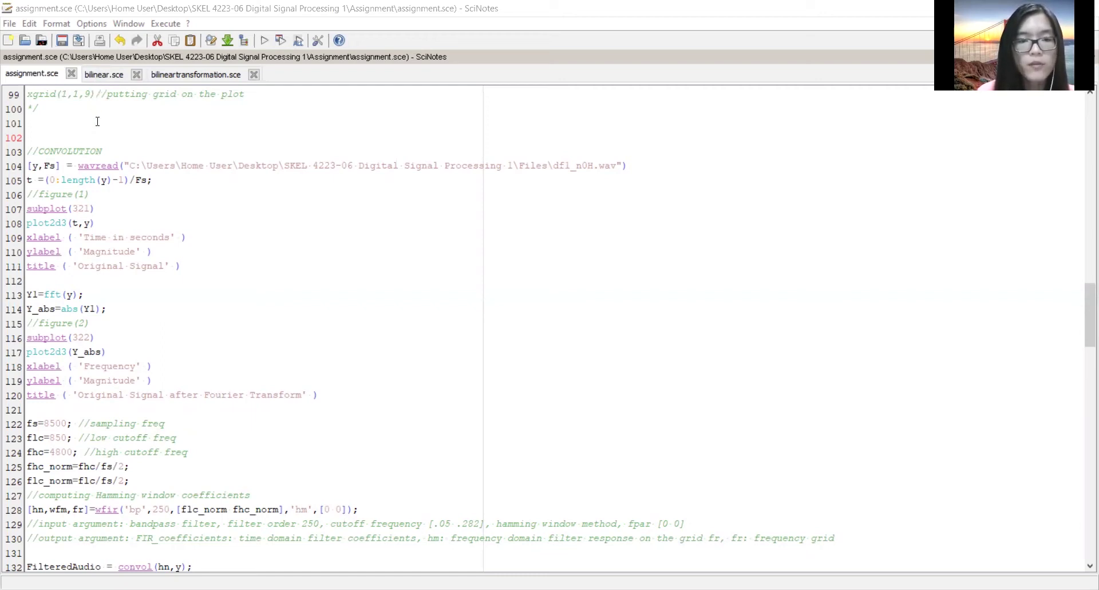
- Scroll down to the Butterworth bandpass IIR filter code around line 196
scroll(97, 274, "down", 7)
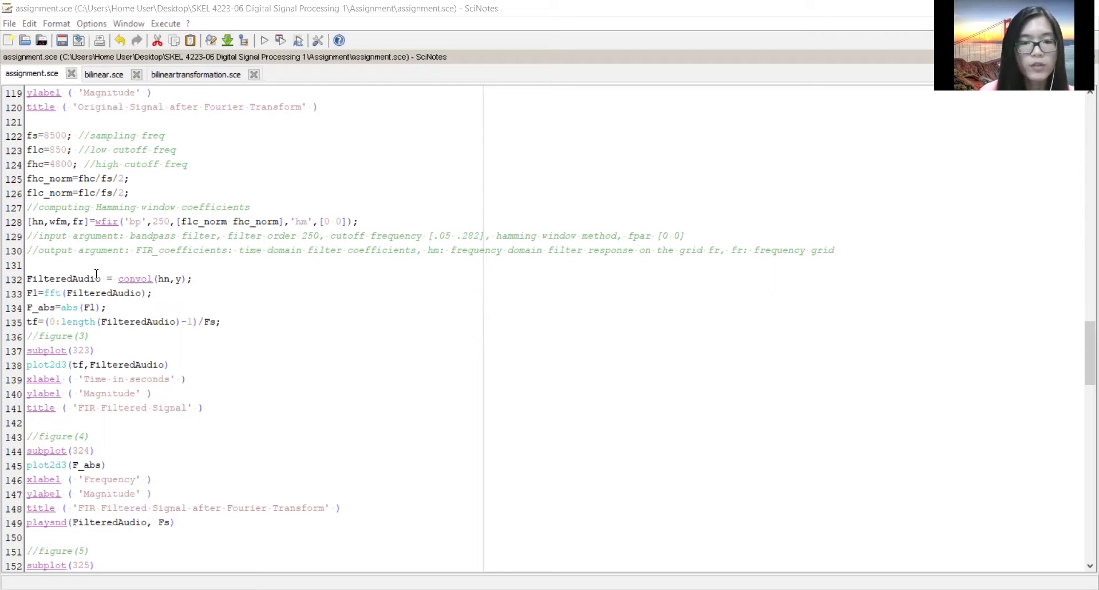
scroll(96, 274, "down", 7)
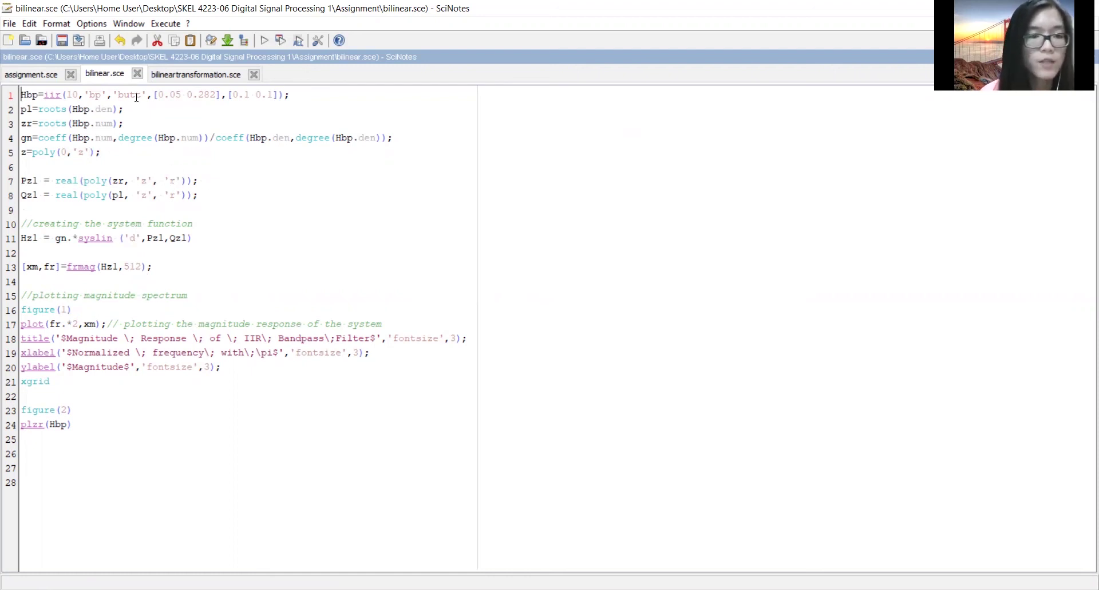
- Switch to the console to see the bilinear script's twenty computed poles and zeros
key("alt+Tab")
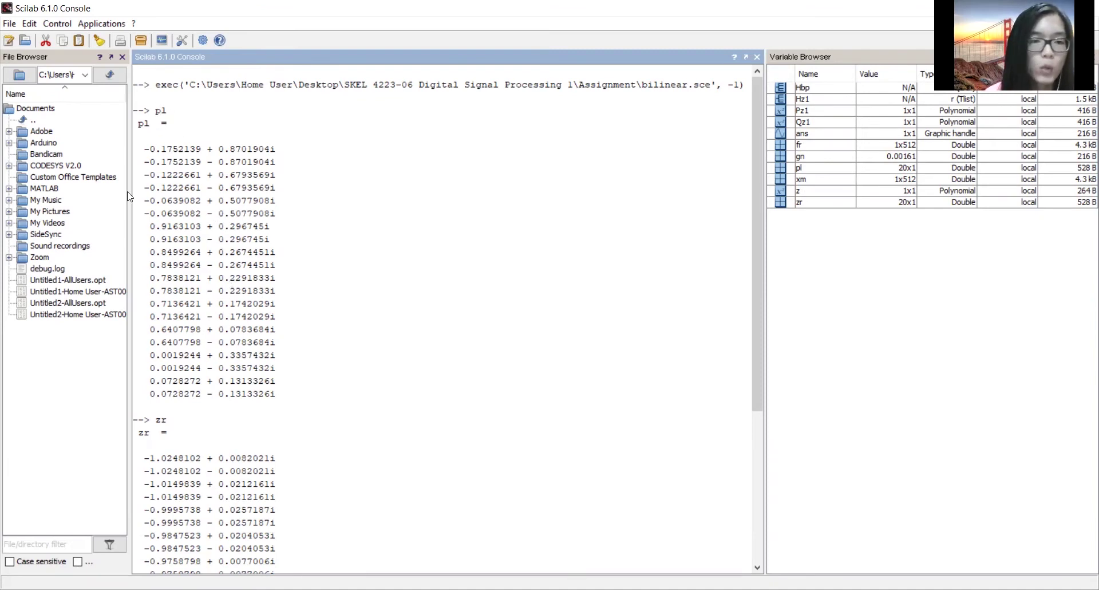
- Scroll the console output down to the gain gn, then return to bilineartransformation.sce
scroll(216, 415, "down", 5)
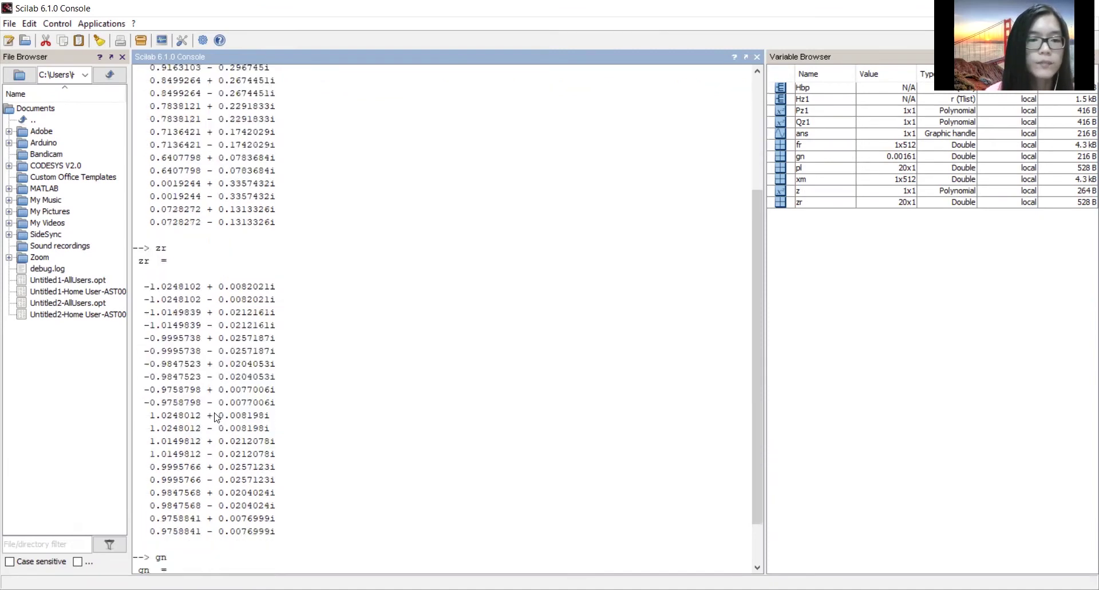
scroll(180, 511, "down", 3)
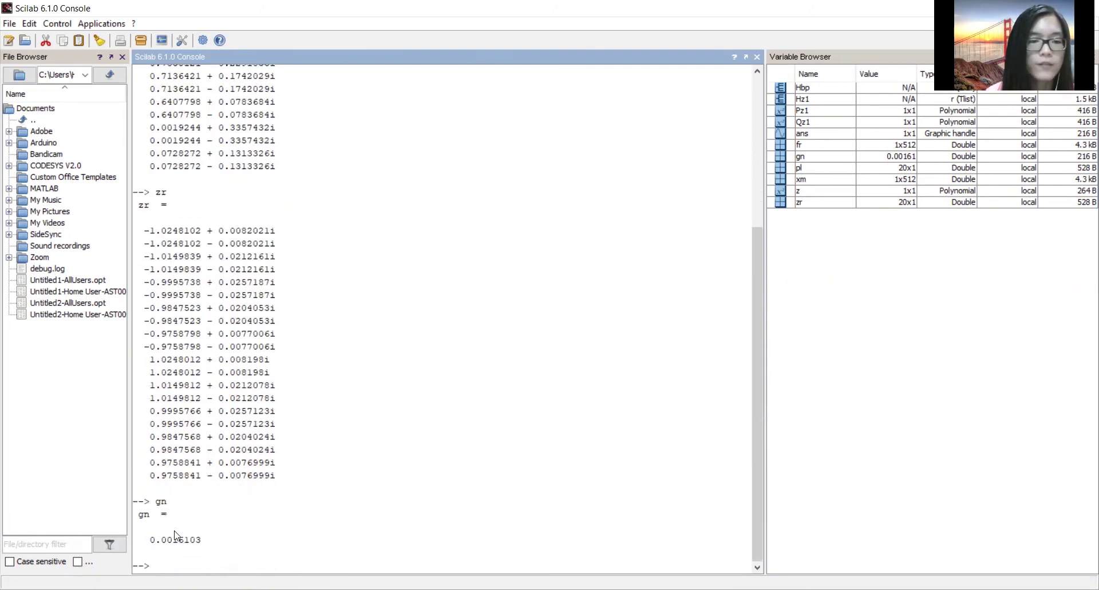
key("alt+Tab")
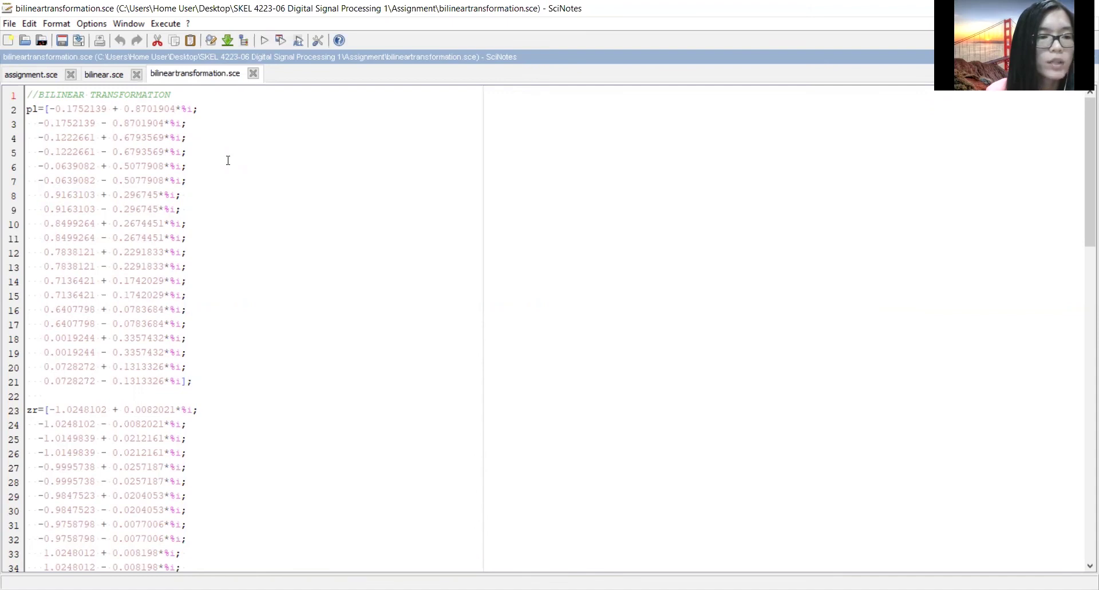
scroll(228, 160, "down", 10)
scroll(227, 163, "down", 10)
scroll(227, 164, "up", 13)
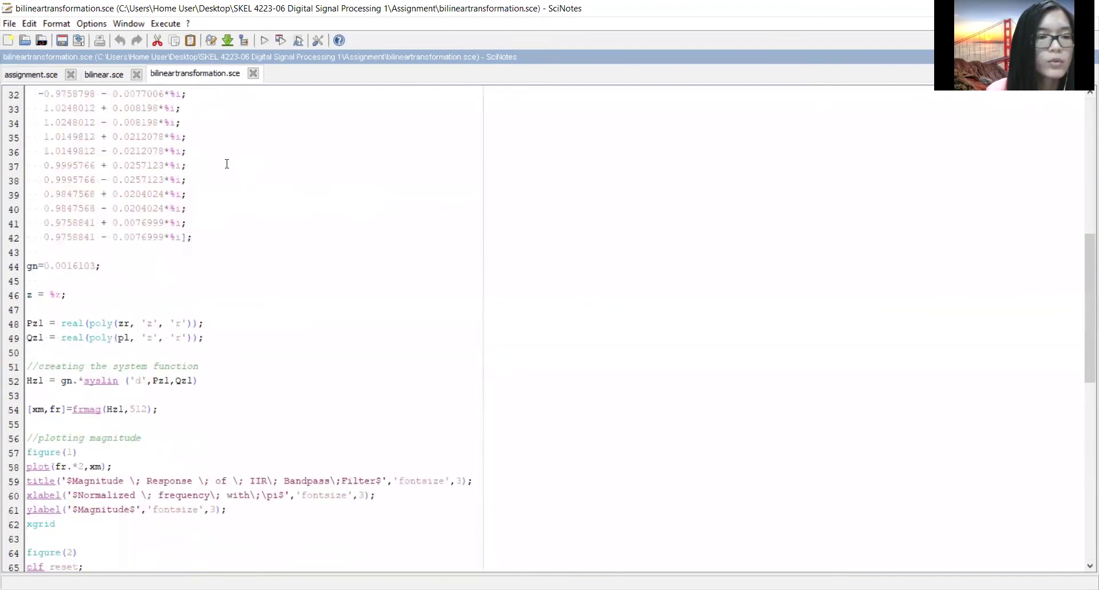
scroll(227, 164, "up", 10)
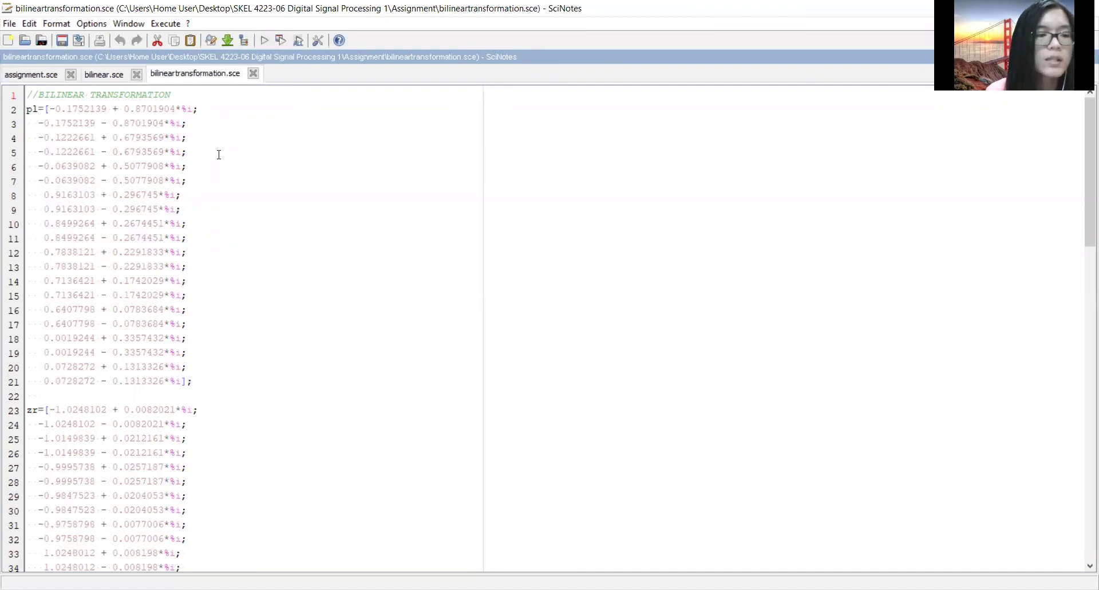
scroll(220, 155, "down", 13)
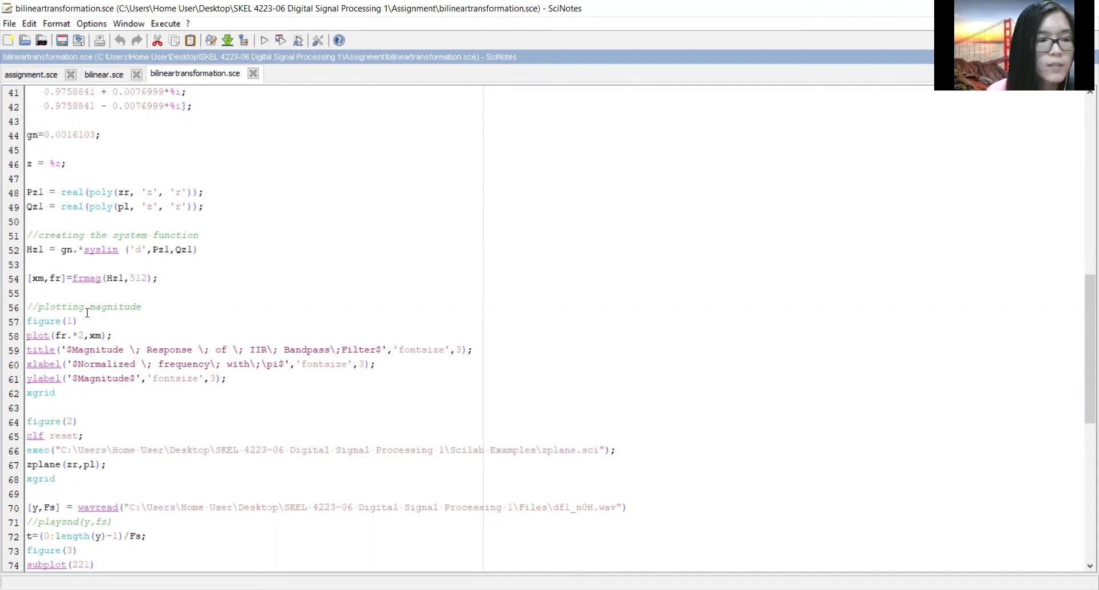
- Execute bilineartransformation.sce with the toolbar's save-and-run button
left_click(279, 43)
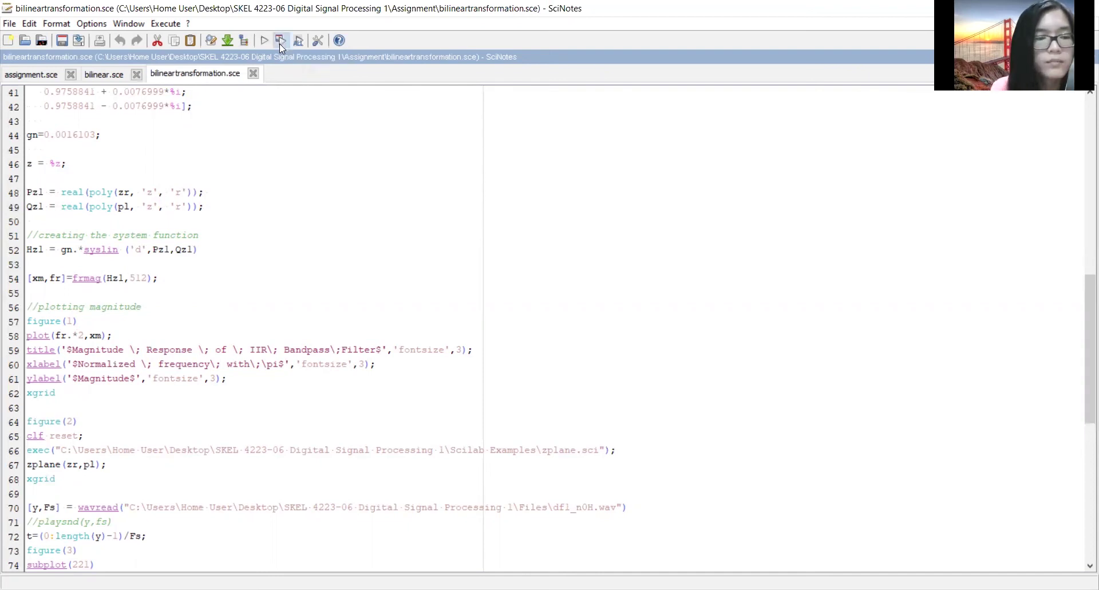